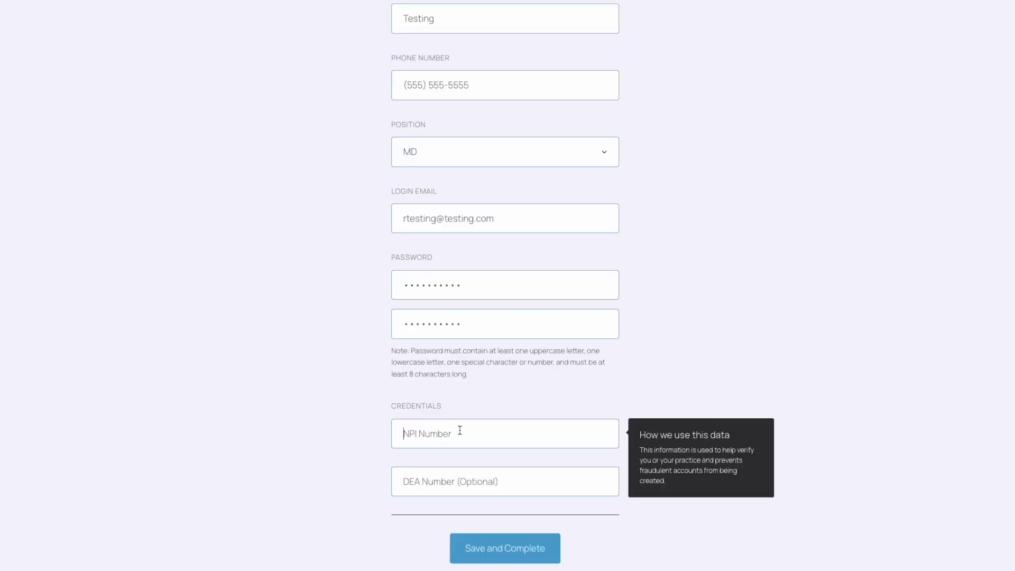
Save the personal credentials to finish sign-up and reach the Welcome to ClearLink page.
{"action": "left_click", "coordinate": [492, 553]}
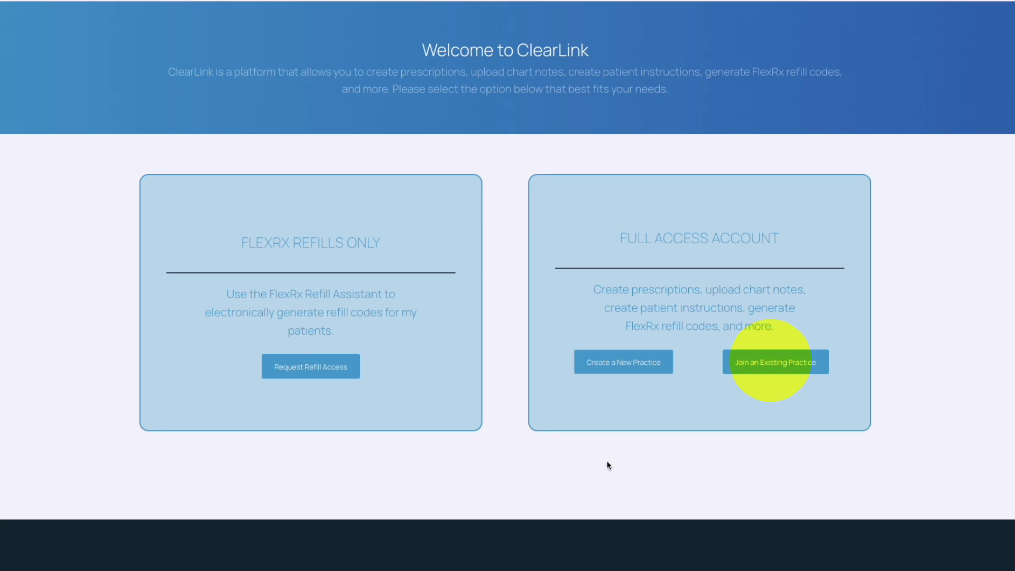
Choose Join an Existing Practice under the Full Access Account option.
{"action": "left_click", "coordinate": [765, 368]}
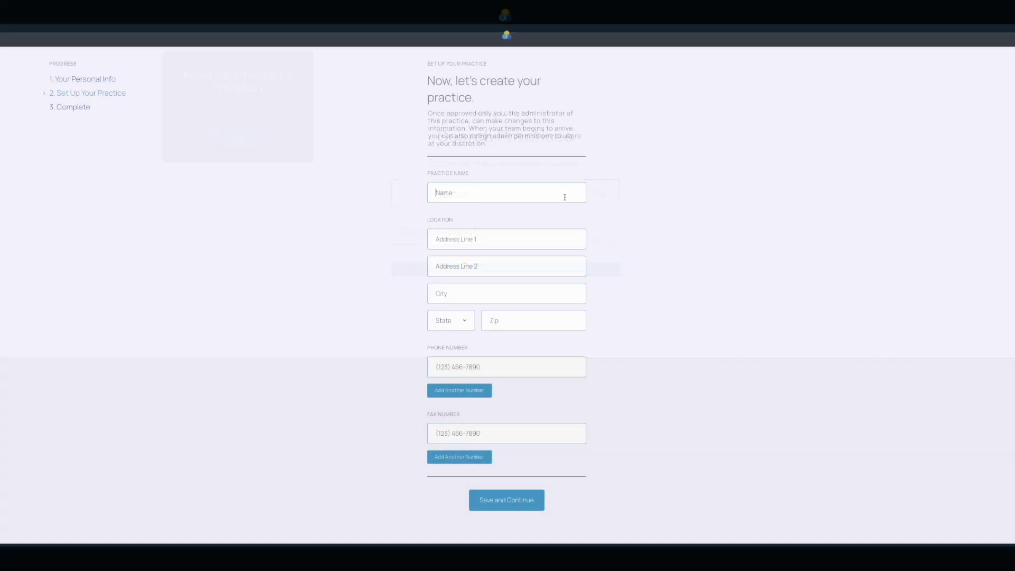
{"action": "type", "text": "R Tes"}
{"action": "type", "text": "ting Dermatology"}
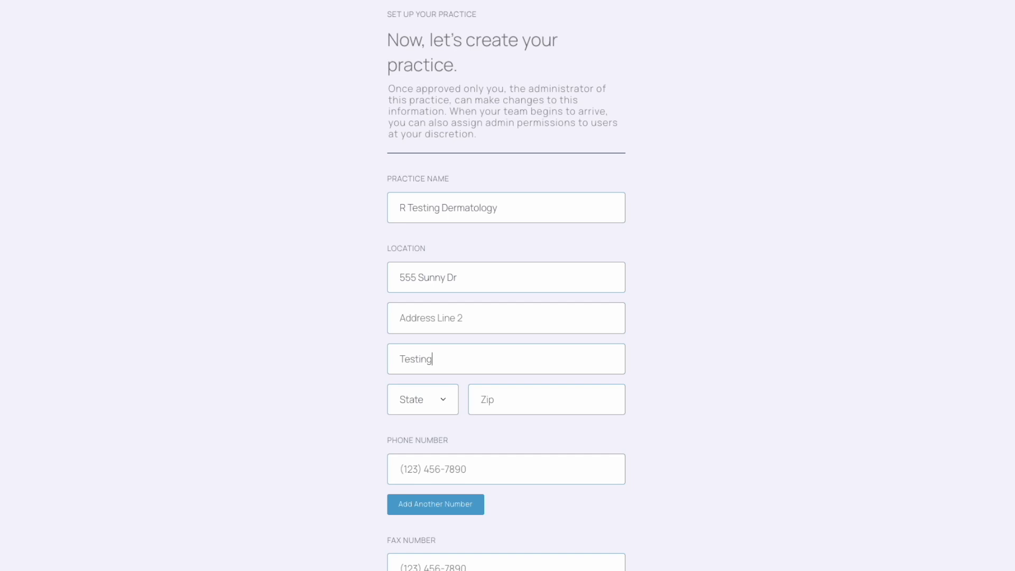
Set R Testing Dermatology's state to AK, enter zip 55555, and save the practice.
{"action": "left_click", "coordinate": [423, 399]}
{"action": "left_click", "coordinate": [437, 431]}
{"action": "left_click", "coordinate": [508, 404]}
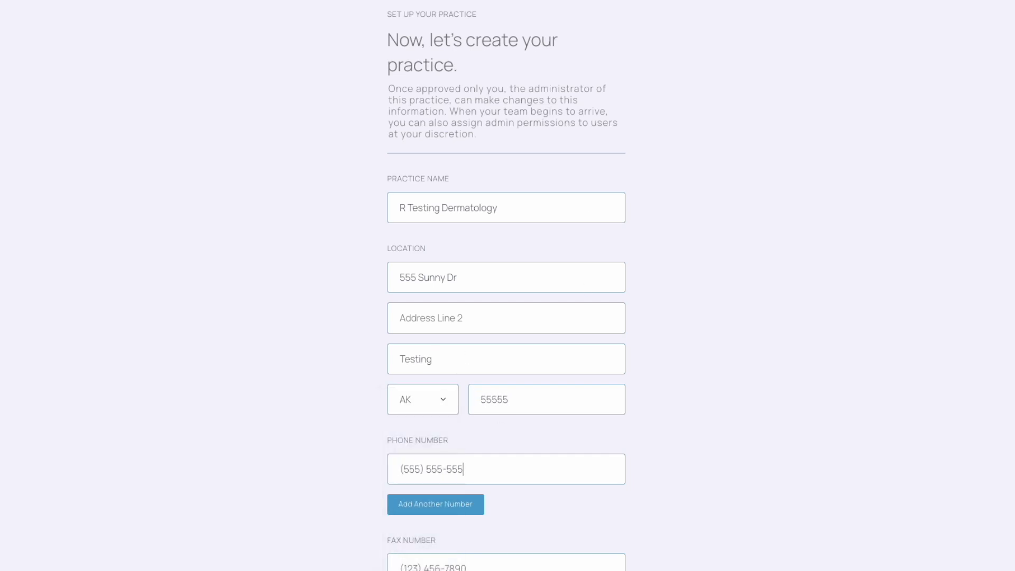
{"action": "type", "text": "5"}
{"action": "scroll", "coordinate": [466, 496], "scroll_direction": "down", "scroll_amount": 2}
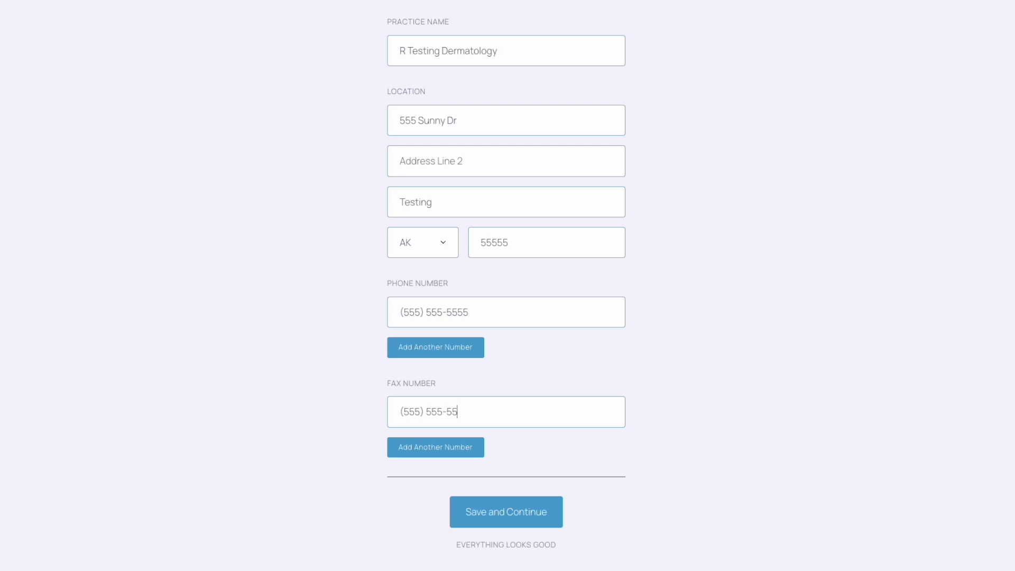
{"action": "left_click", "coordinate": [476, 510]}
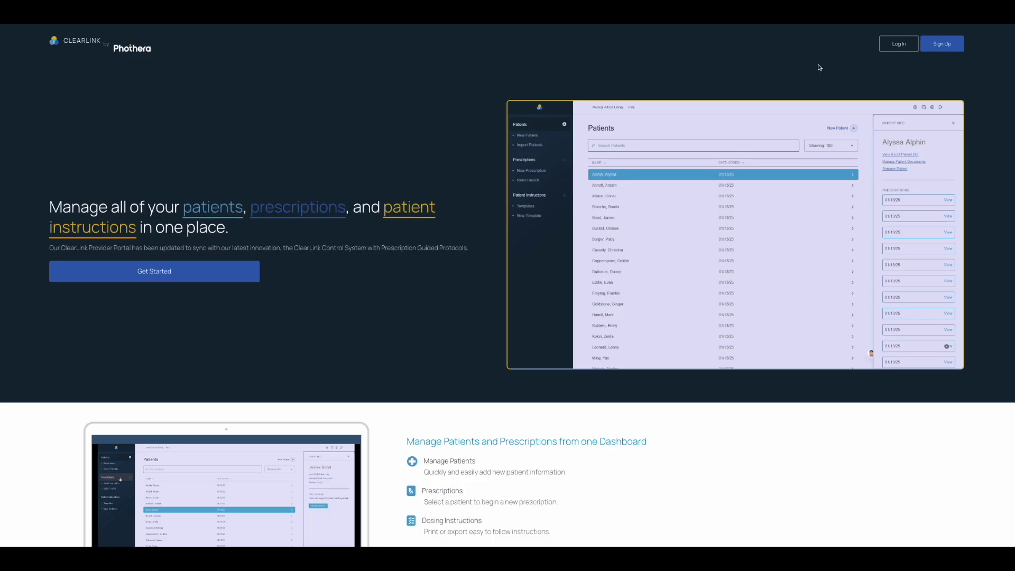
Log in with the account email and password, then open the practice settings gear.
{"action": "left_click", "coordinate": [894, 46]}
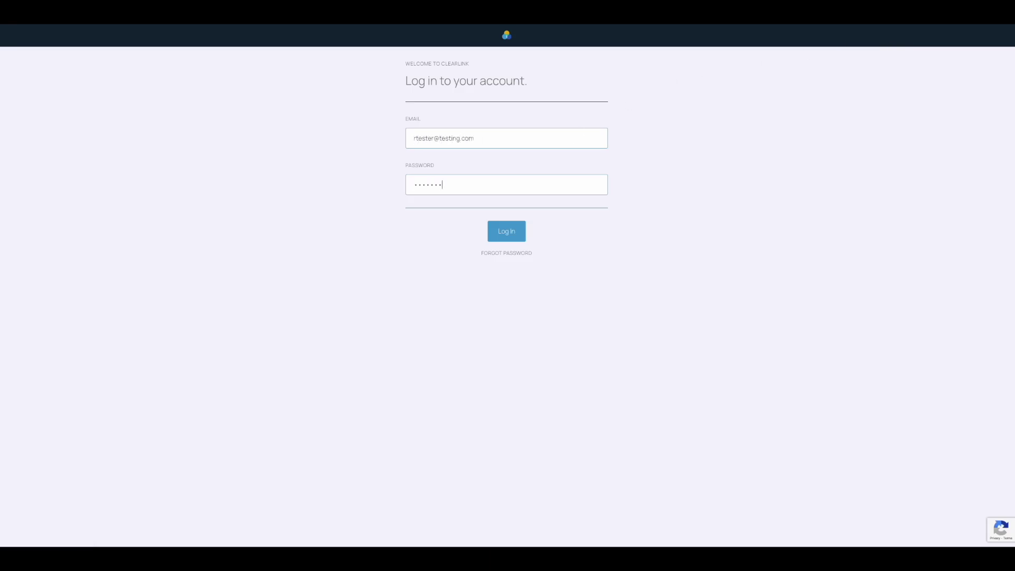
{"action": "left_click", "coordinate": [509, 239]}
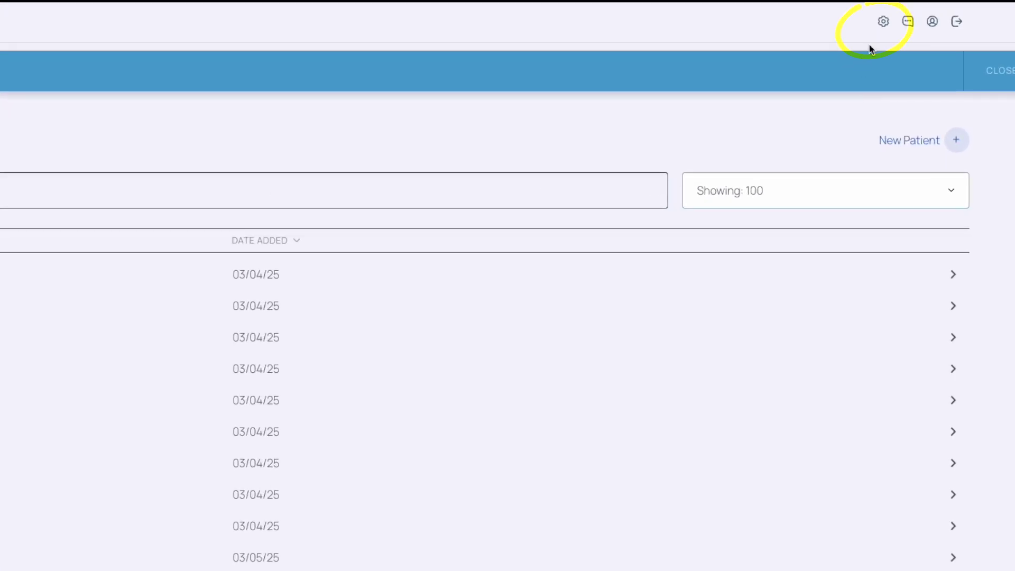
{"action": "left_click", "coordinate": [882, 22]}
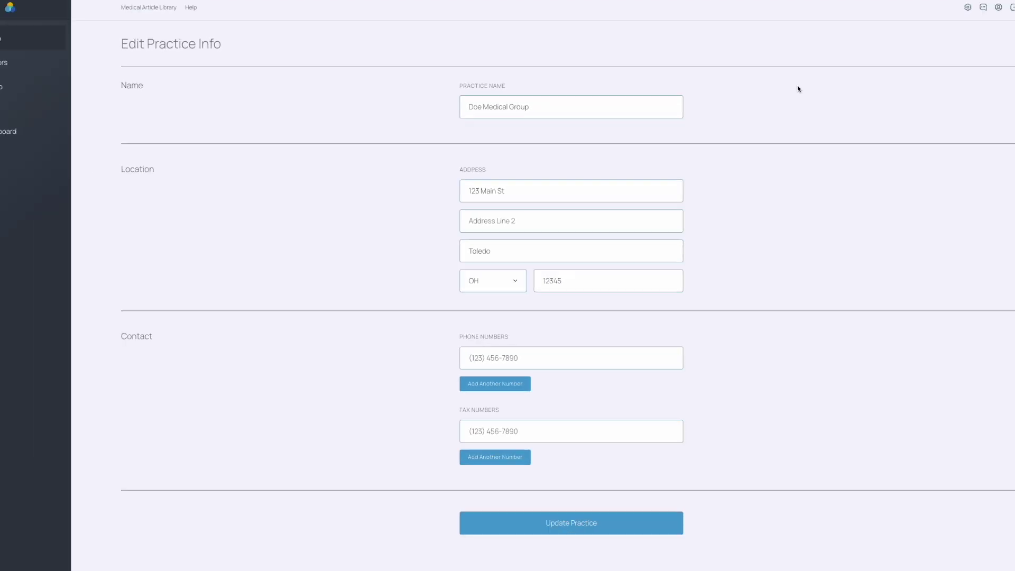
{"action": "scroll", "coordinate": [793, 93], "scroll_direction": "down", "scroll_amount": 5}
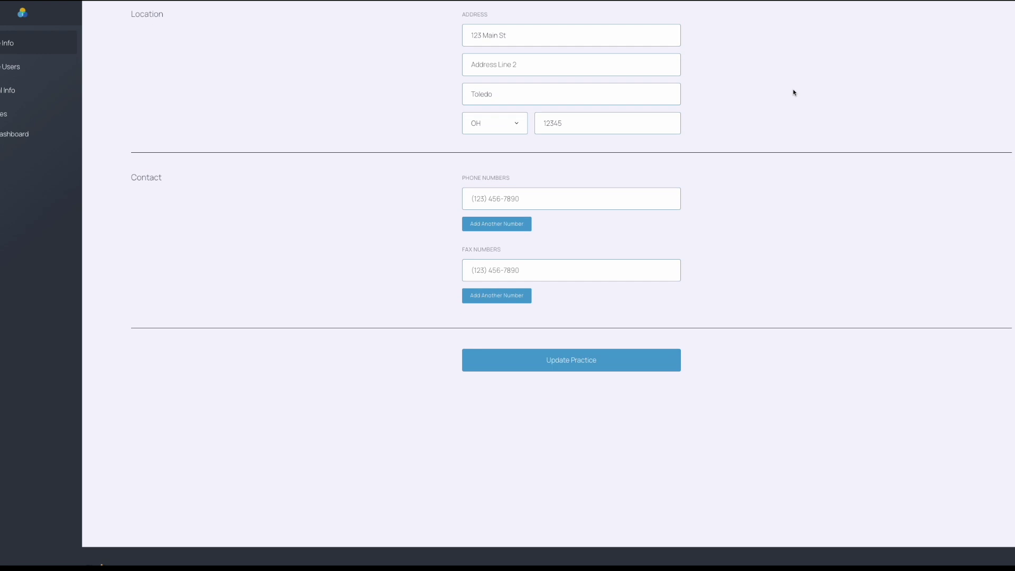
{"action": "scroll", "coordinate": [794, 93], "scroll_direction": "up", "scroll_amount": 5}
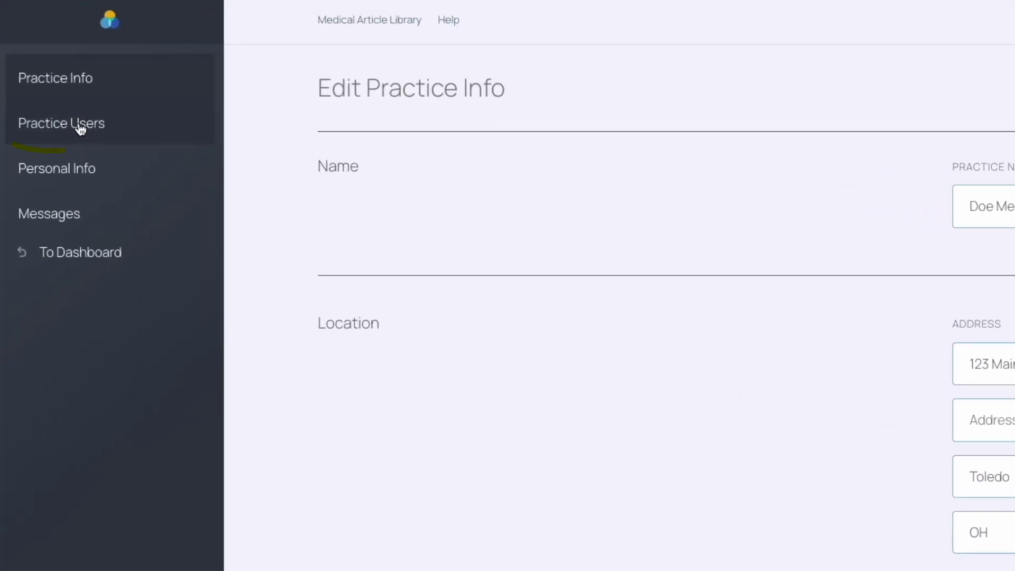
View the Practice Users list from the settings sidebar.
{"action": "left_click", "coordinate": [79, 127]}
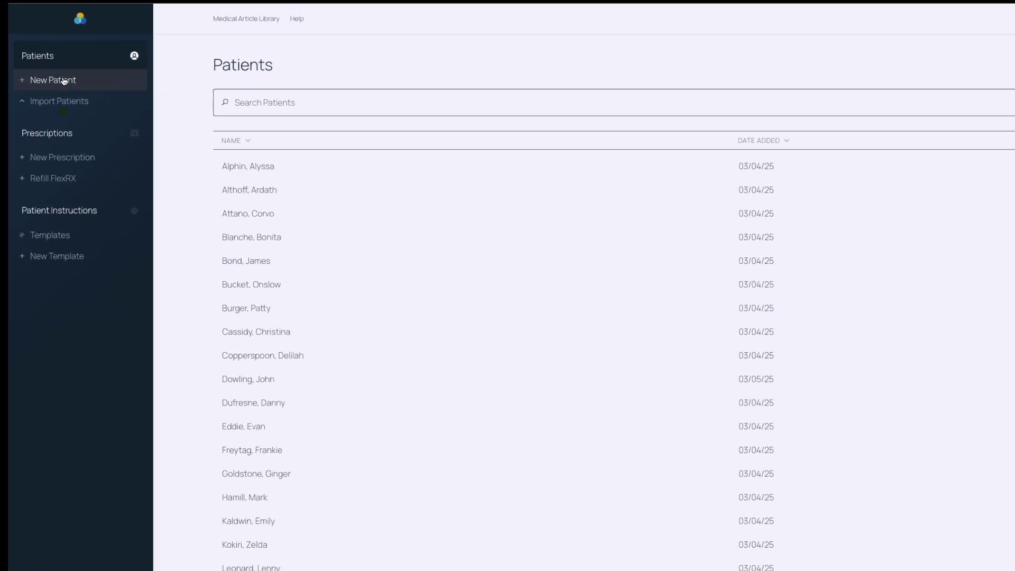
Add female patient Jane Doe, born 02/13/2003, ID 33445, AK 55555 address, and save.
{"action": "left_click", "coordinate": [46, 62]}
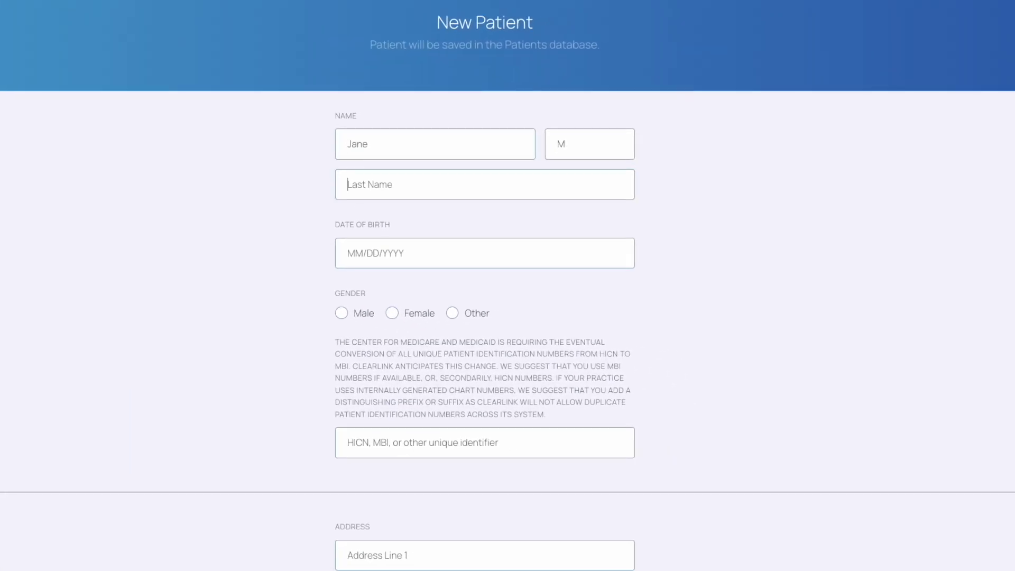
{"action": "type", "text": "Doe"}
{"action": "key", "text": "Tab"}
{"action": "type", "text": "02/13/2003"}
{"action": "type", "text": "33445"}
{"action": "scroll", "coordinate": [406, 412], "scroll_direction": "down", "scroll_amount": 2}
{"action": "left_click", "coordinate": [405, 377]}
{"action": "type", "text": "10"}
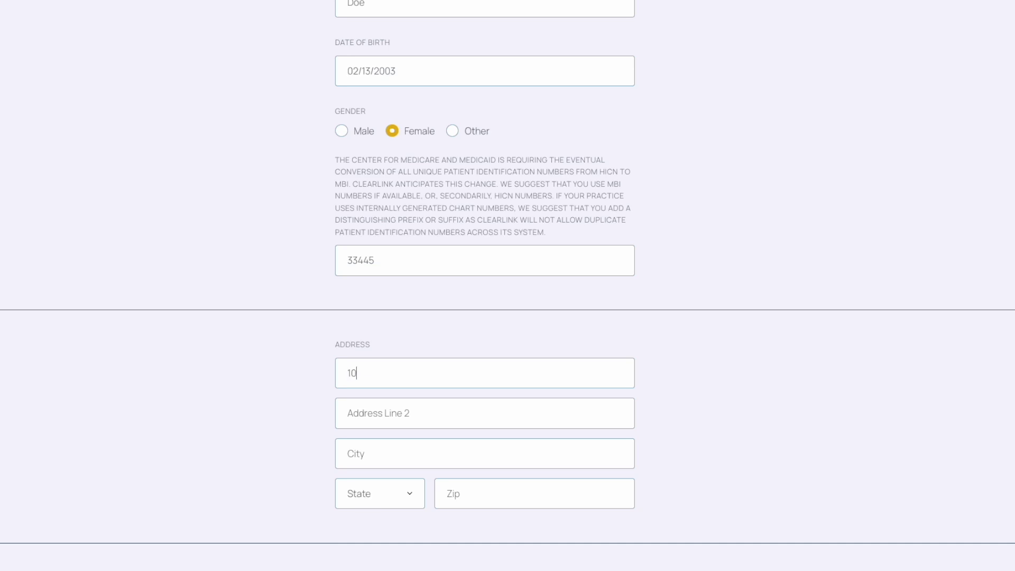
{"action": "type", "text": "0 Testing Dr"}
{"action": "left_click", "coordinate": [380, 494]}
{"action": "left_click", "coordinate": [371, 522]}
{"action": "key", "text": "Tab"}
{"action": "type", "text": "55555"}
{"action": "key", "text": "Tab"}
{"action": "type", "text": "jd"}
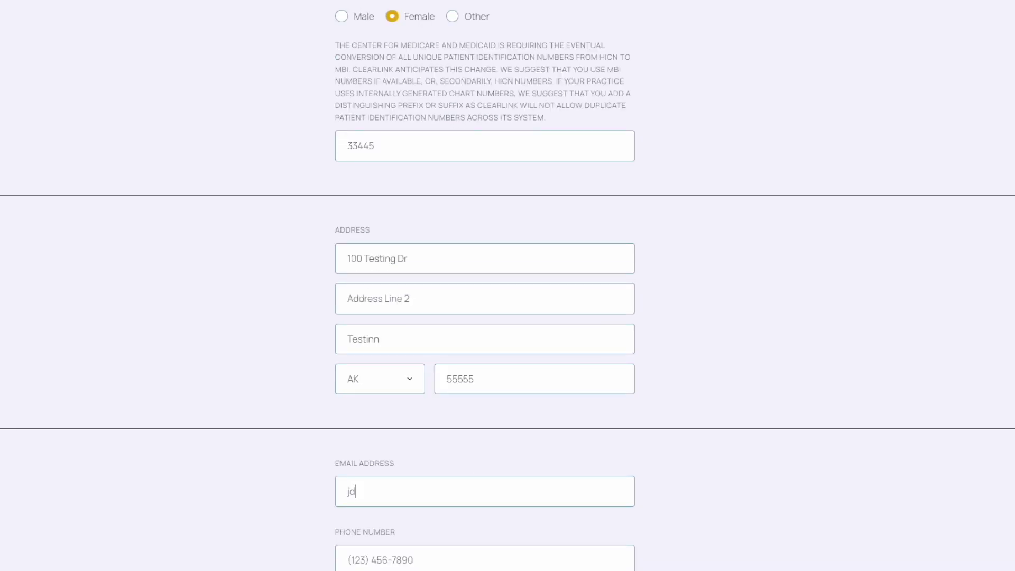
{"action": "type", "text": "oe@testing.com"}
{"action": "key", "text": "Tab"}
{"action": "type", "text": "555) 555"}
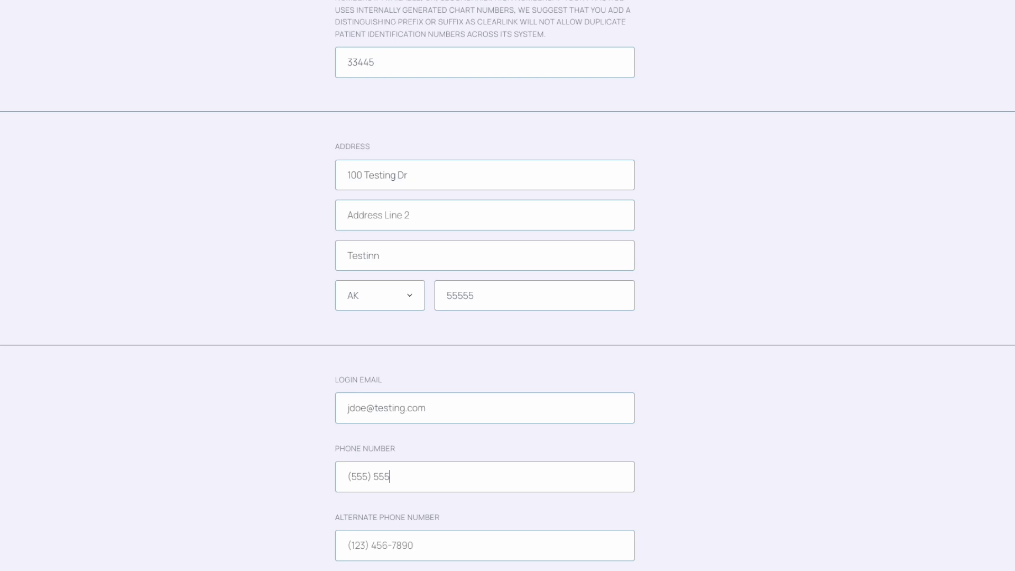
{"action": "type", "text": "-5555"}
{"action": "scroll", "coordinate": [449, 483], "scroll_direction": "down", "scroll_amount": 2}
{"action": "left_click", "coordinate": [452, 513]}
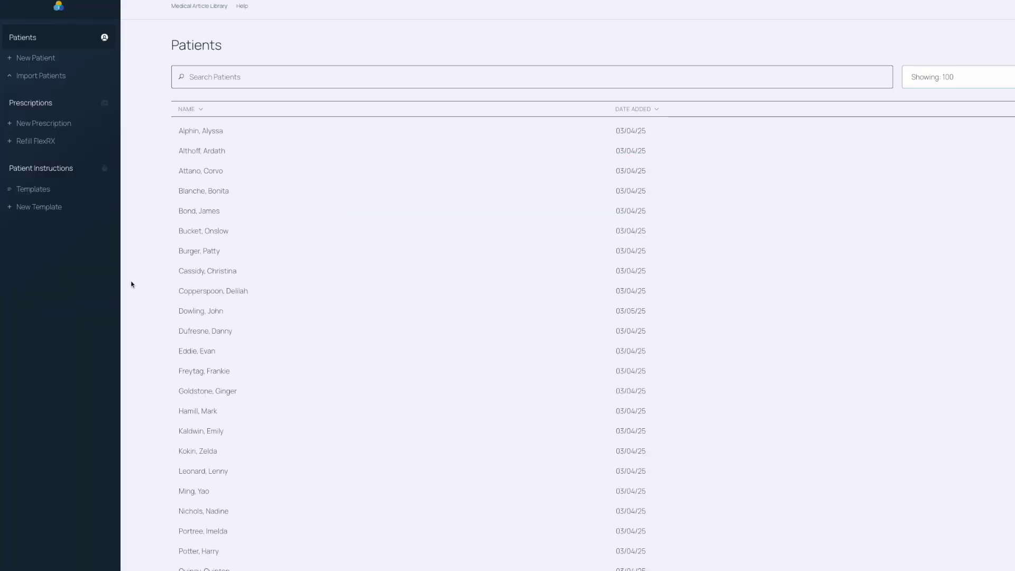
{"action": "scroll", "coordinate": [134, 262], "scroll_direction": "down", "scroll_amount": 2}
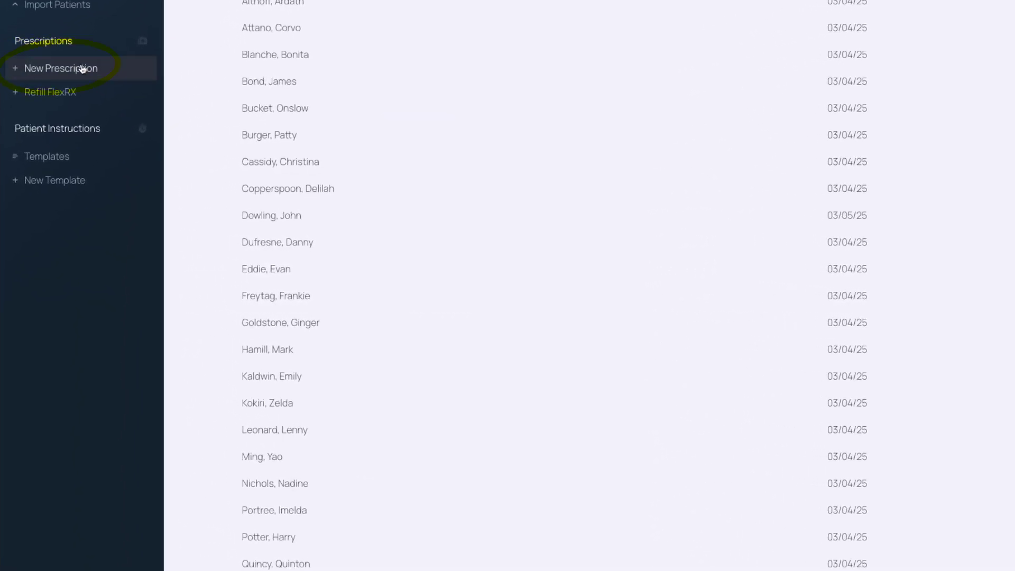
Start a new prescription with Jane Doector as prescriber.
{"action": "left_click", "coordinate": [82, 69]}
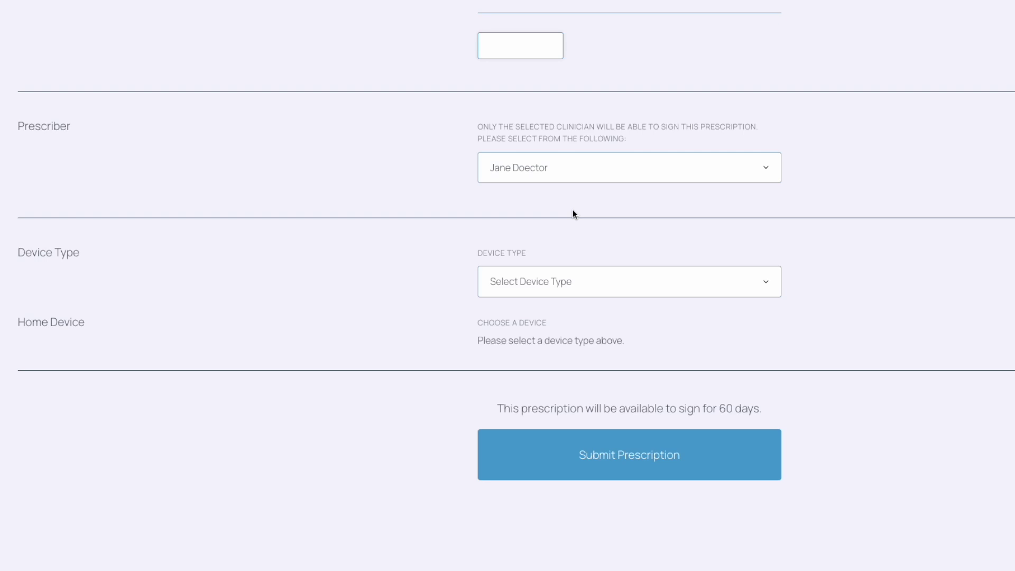
{"action": "scroll", "coordinate": [573, 207], "scroll_direction": "down", "scroll_amount": 1}
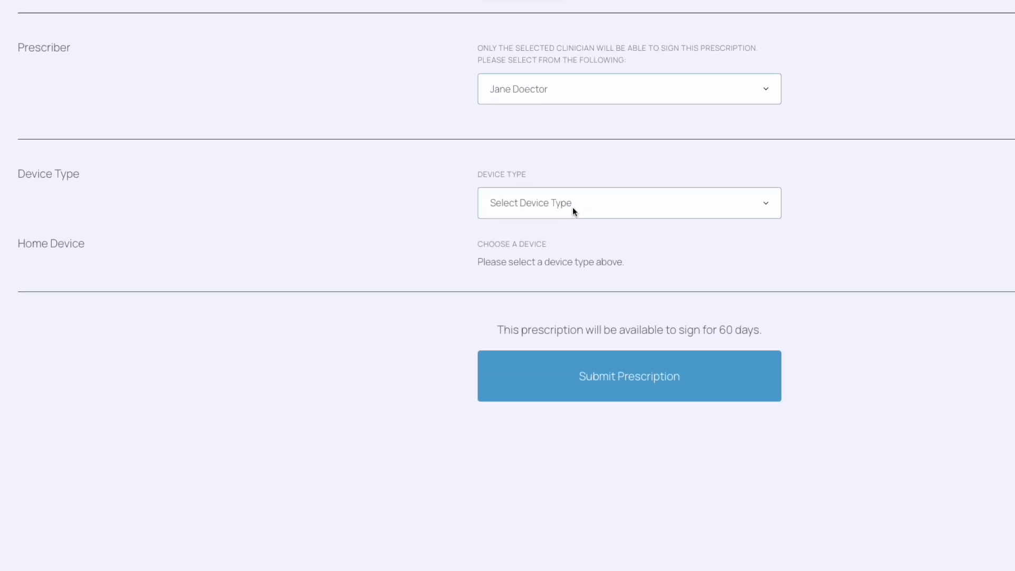
Set device type to Ultraviolet Home Phototherapy Products and select the E0691 Phothera 200.
{"action": "left_click", "coordinate": [573, 207]}
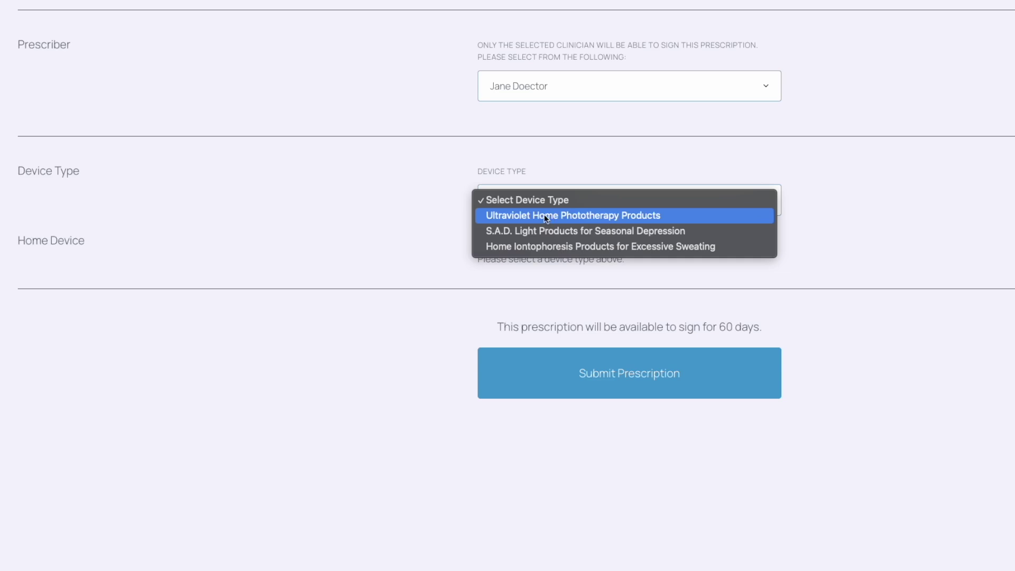
{"action": "left_click", "coordinate": [544, 215]}
{"action": "scroll", "coordinate": [719, 273], "scroll_direction": "down", "scroll_amount": 3}
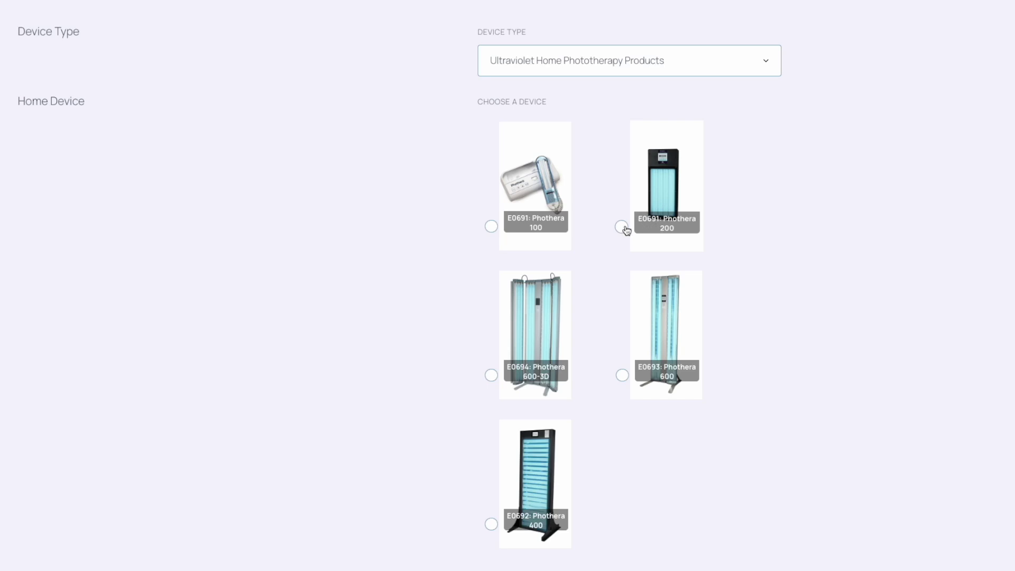
{"action": "left_click", "coordinate": [622, 228]}
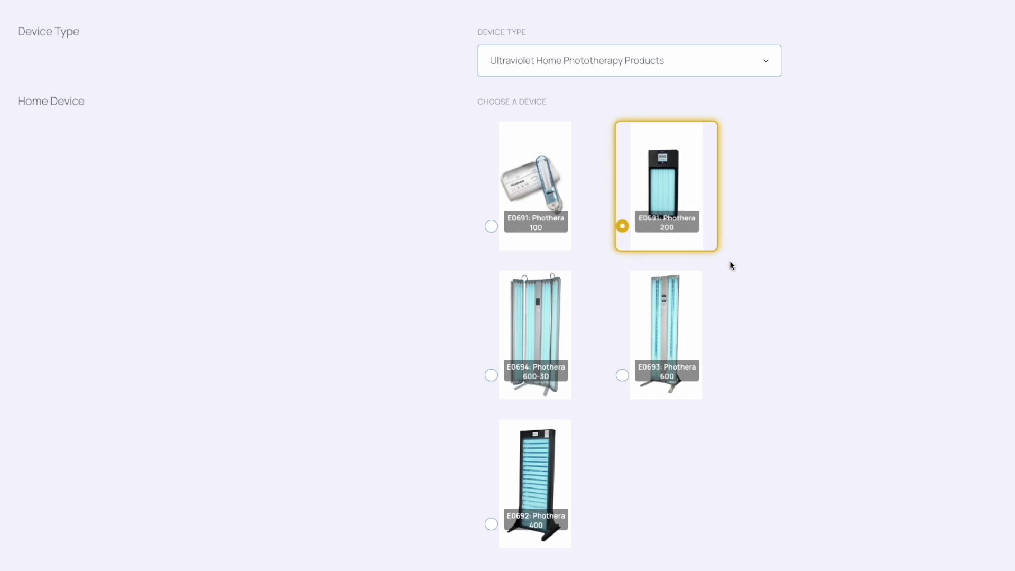
{"action": "scroll", "coordinate": [729, 265], "scroll_direction": "down", "scroll_amount": 1}
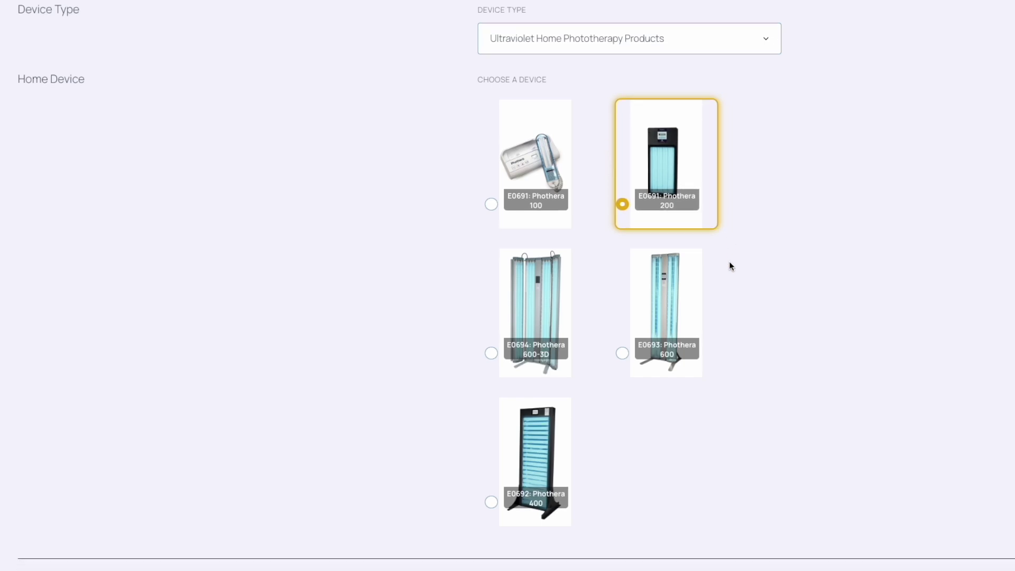
{"action": "scroll", "coordinate": [730, 266], "scroll_direction": "down", "scroll_amount": 2}
{"action": "scroll", "coordinate": [730, 265], "scroll_direction": "down", "scroll_amount": 2}
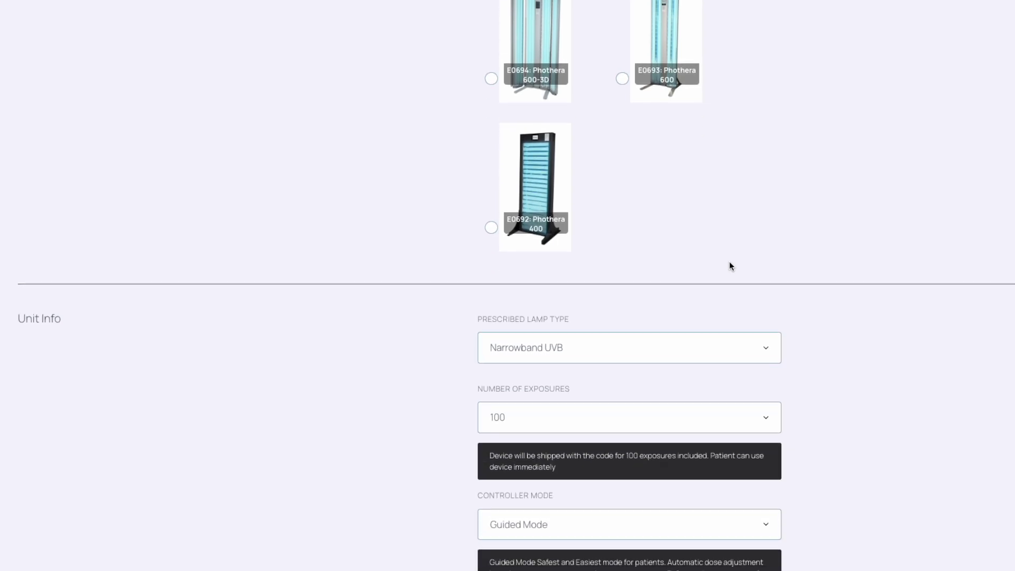
{"action": "scroll", "coordinate": [729, 260], "scroll_direction": "down", "scroll_amount": 1}
{"action": "left_click", "coordinate": [684, 245]}
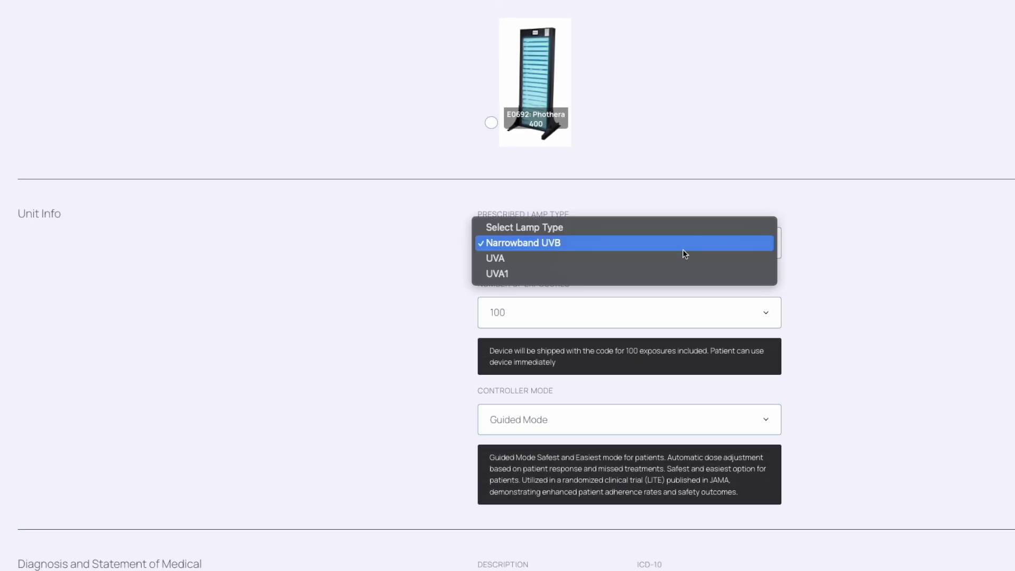
{"action": "left_click", "coordinate": [683, 253]}
{"action": "scroll", "coordinate": [801, 282], "scroll_direction": "down", "scroll_amount": 1}
{"action": "scroll", "coordinate": [800, 282], "scroll_direction": "down", "scroll_amount": 1}
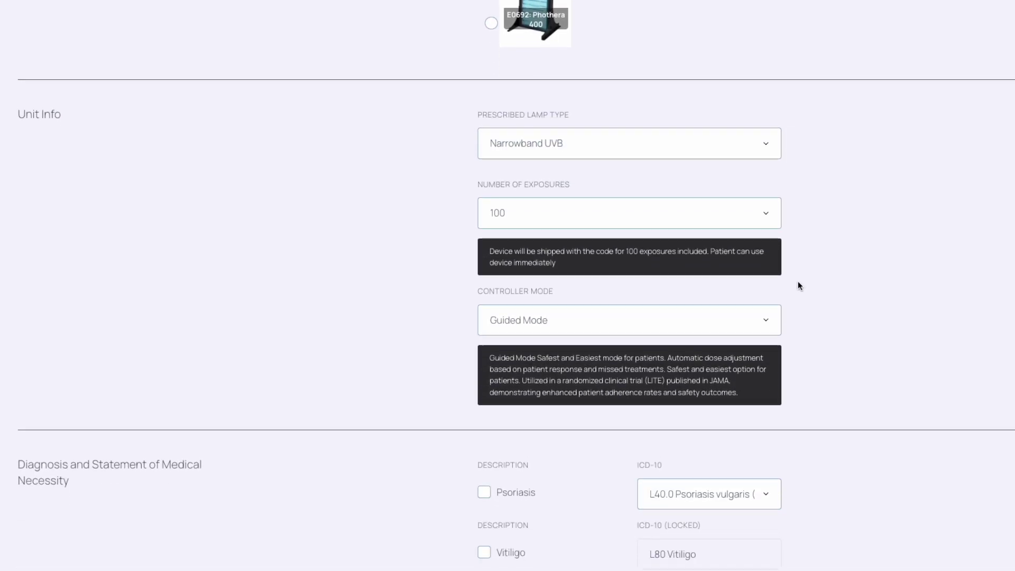
{"action": "scroll", "coordinate": [794, 274], "scroll_direction": "down", "scroll_amount": 1}
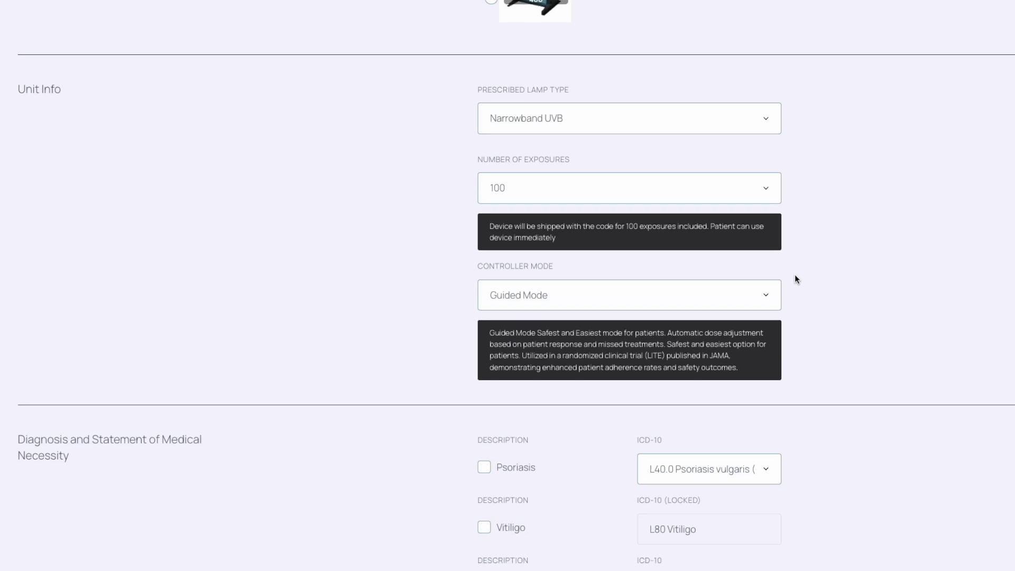
{"action": "left_click", "coordinate": [761, 295]}
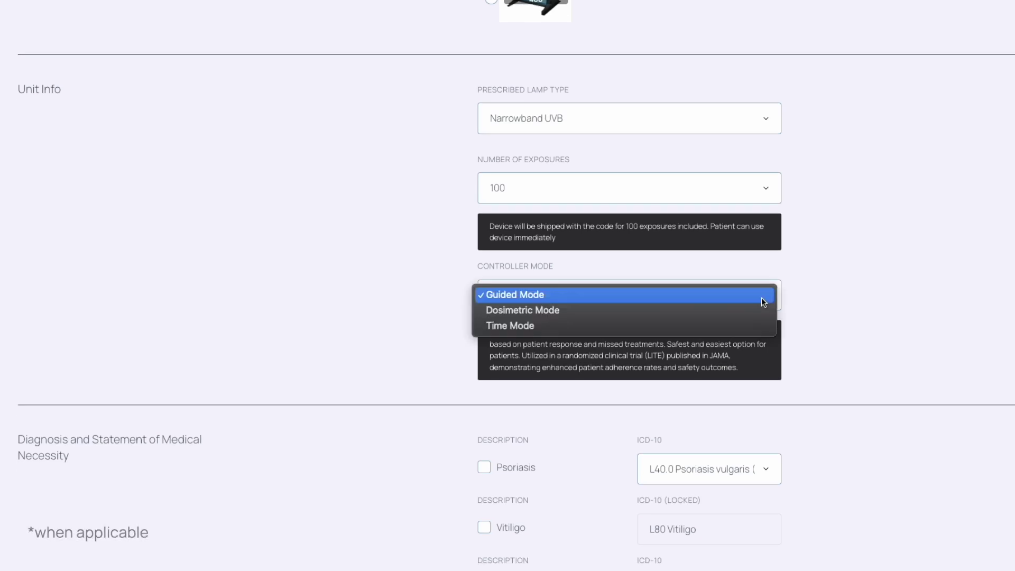
{"action": "left_click", "coordinate": [730, 295]}
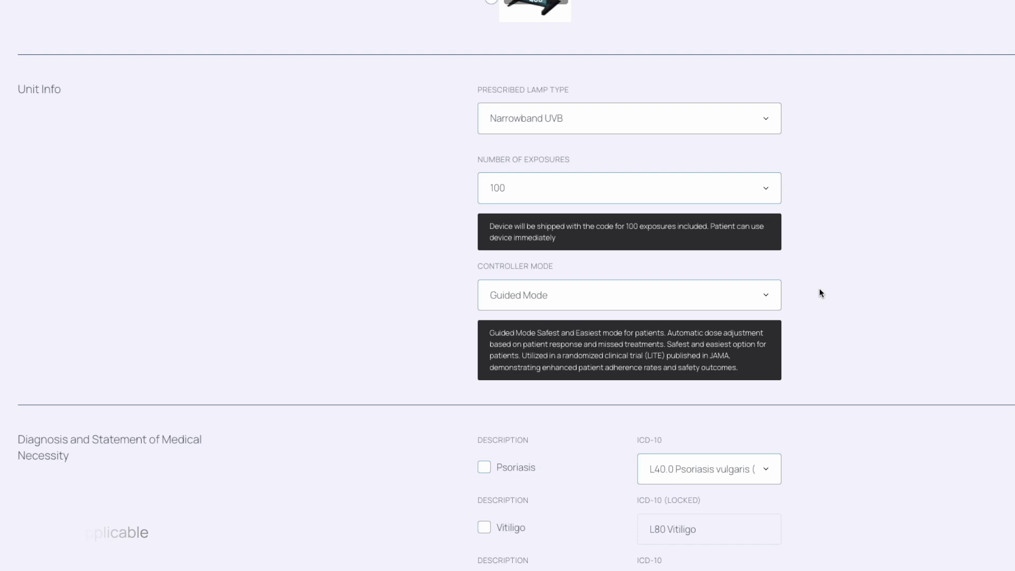
{"action": "scroll", "coordinate": [818, 292], "scroll_direction": "down", "scroll_amount": 1}
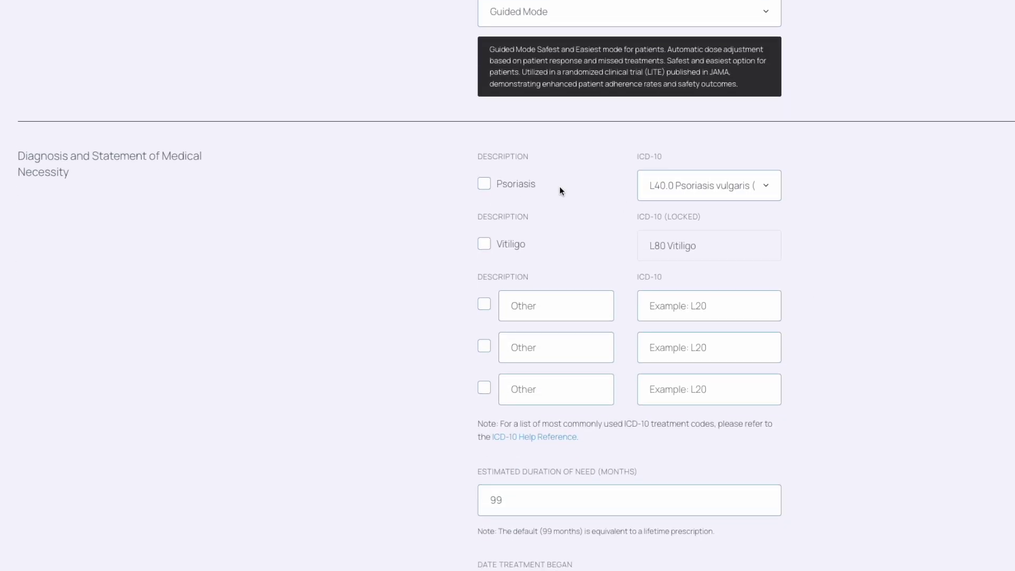
Record psoriasis treatment beginning 02/16/2023, affecting the scalp, back and legs.
{"action": "left_click", "coordinate": [484, 185]}
{"action": "scroll", "coordinate": [511, 201], "scroll_direction": "down", "scroll_amount": 2}
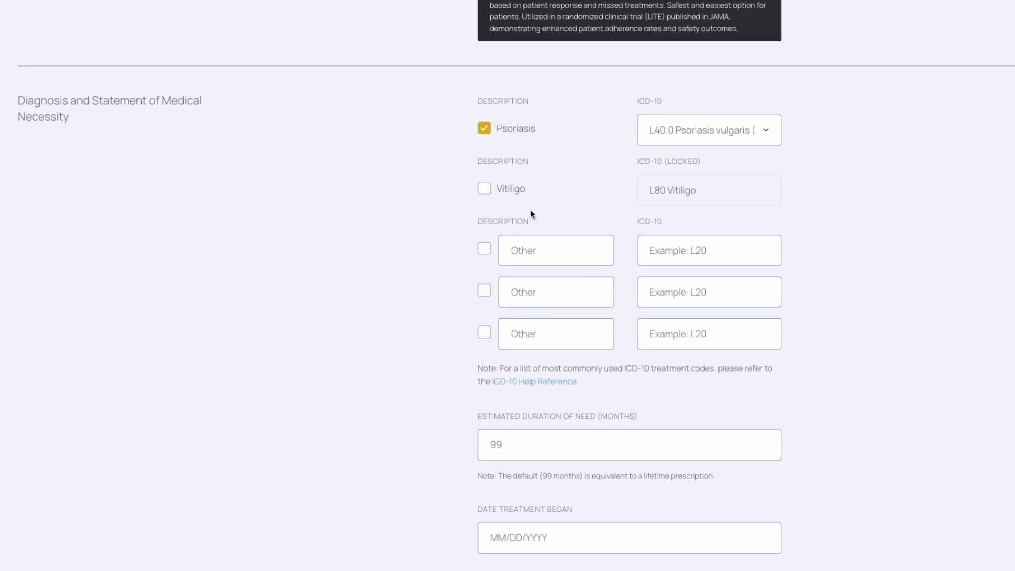
{"action": "scroll", "coordinate": [512, 201], "scroll_direction": "down", "scroll_amount": 2}
{"action": "scroll", "coordinate": [480, 210], "scroll_direction": "down", "scroll_amount": 2}
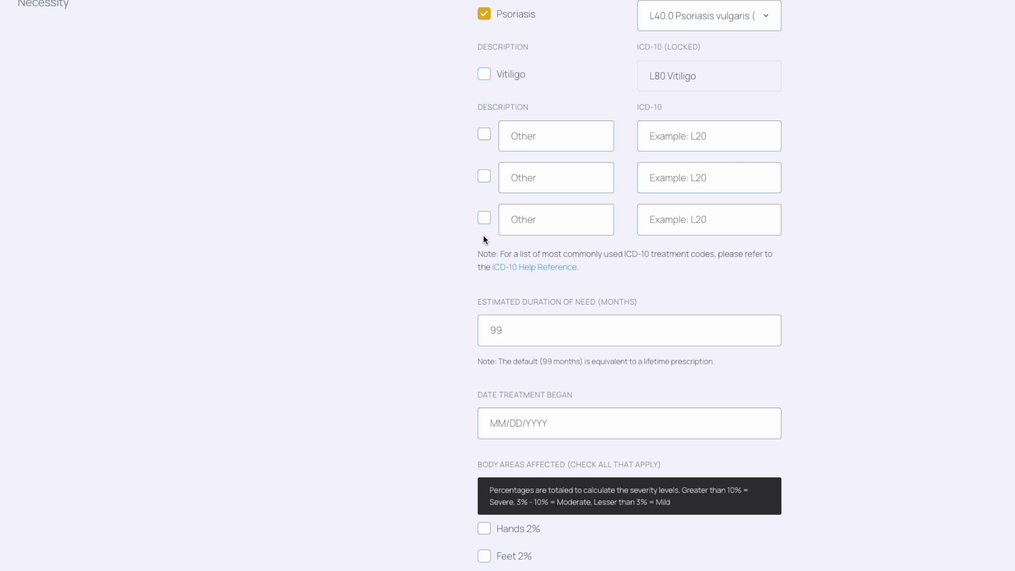
{"action": "scroll", "coordinate": [509, 279], "scroll_direction": "down", "scroll_amount": 2}
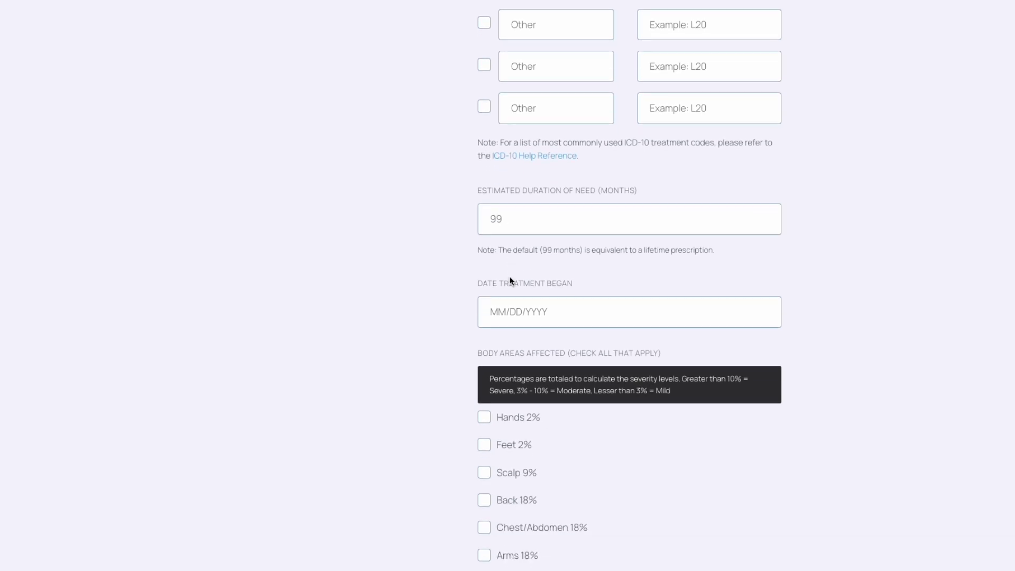
{"action": "scroll", "coordinate": [509, 279], "scroll_direction": "down", "scroll_amount": 1}
{"action": "left_click", "coordinate": [509, 279]}
{"action": "type", "text": "02/16/2023"}
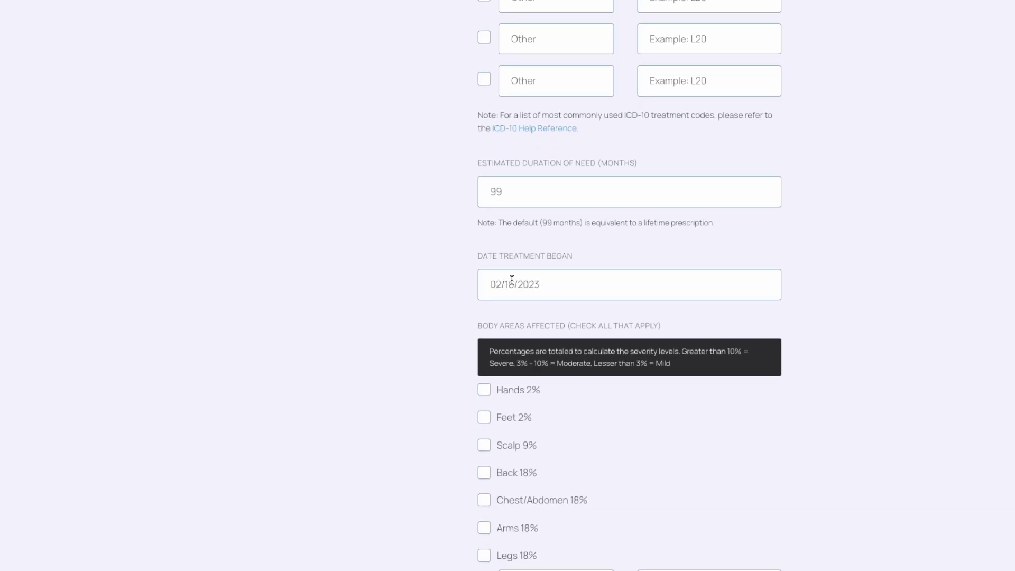
{"action": "scroll", "coordinate": [512, 281], "scroll_direction": "down", "scroll_amount": 5}
{"action": "left_click", "coordinate": [484, 264]}
{"action": "left_click", "coordinate": [484, 293]}
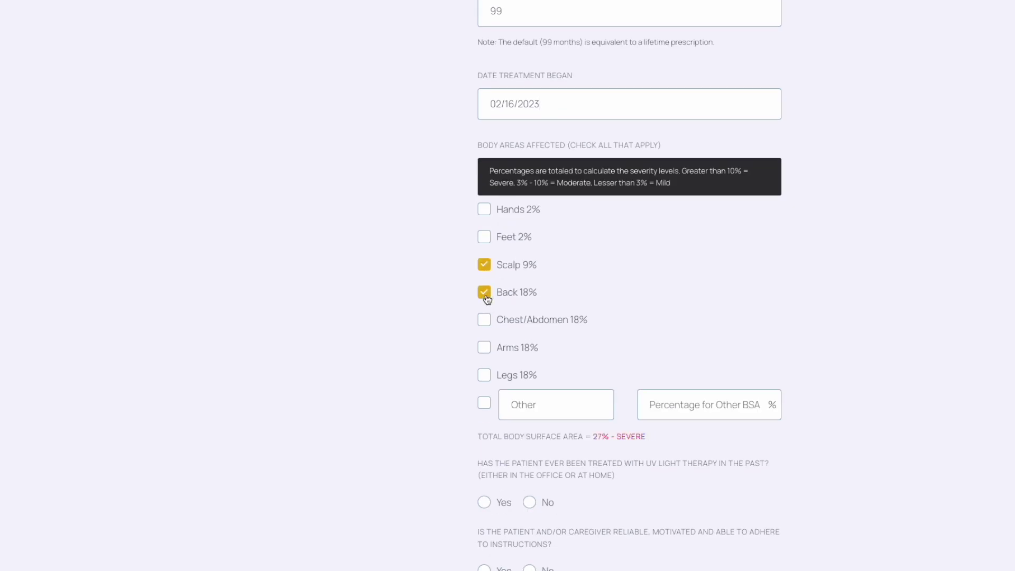
{"action": "scroll", "coordinate": [555, 310], "scroll_direction": "down", "scroll_amount": 1}
{"action": "left_click", "coordinate": [484, 343]}
{"action": "scroll", "coordinate": [524, 325], "scroll_direction": "down", "scroll_amount": 2}
{"action": "scroll", "coordinate": [537, 317], "scroll_direction": "down", "scroll_amount": 3}
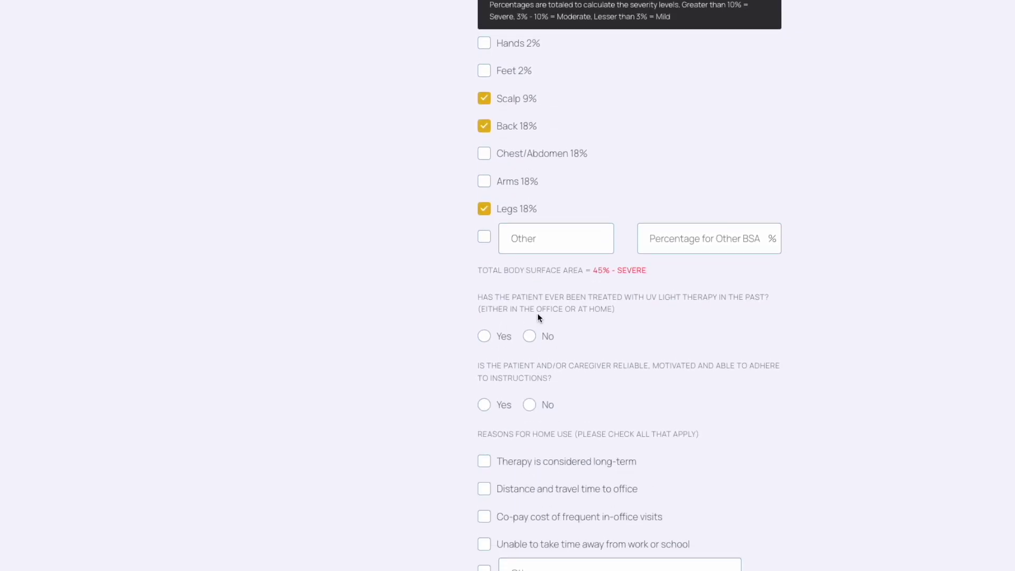
Answer no prior UV therapy and a reliable patient, with long-term therapy as the reason.
{"action": "left_click", "coordinate": [530, 336]}
{"action": "scroll", "coordinate": [561, 336], "scroll_direction": "down", "scroll_amount": 2}
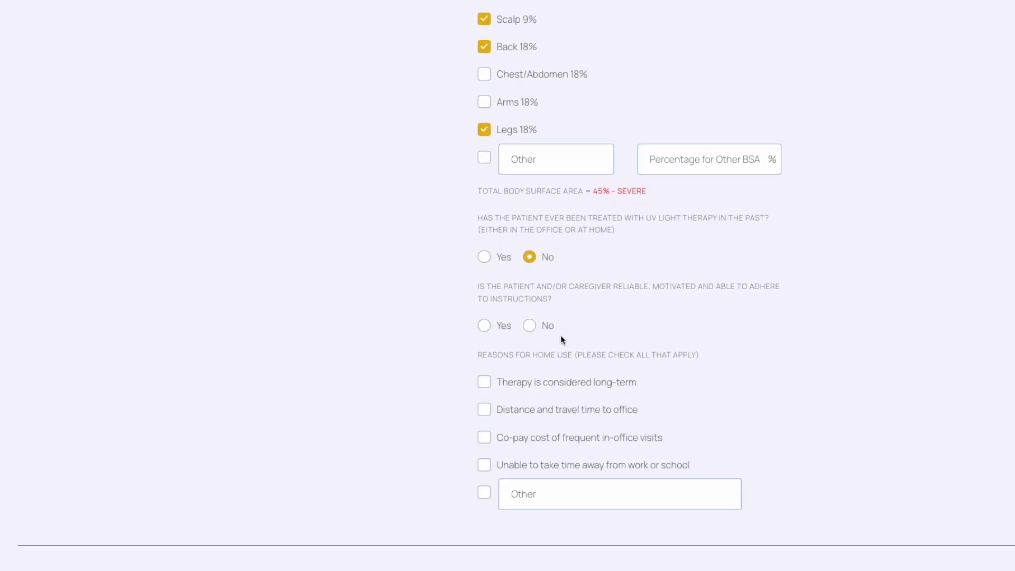
{"action": "left_click", "coordinate": [483, 326]}
{"action": "scroll", "coordinate": [556, 338], "scroll_direction": "down", "scroll_amount": 1}
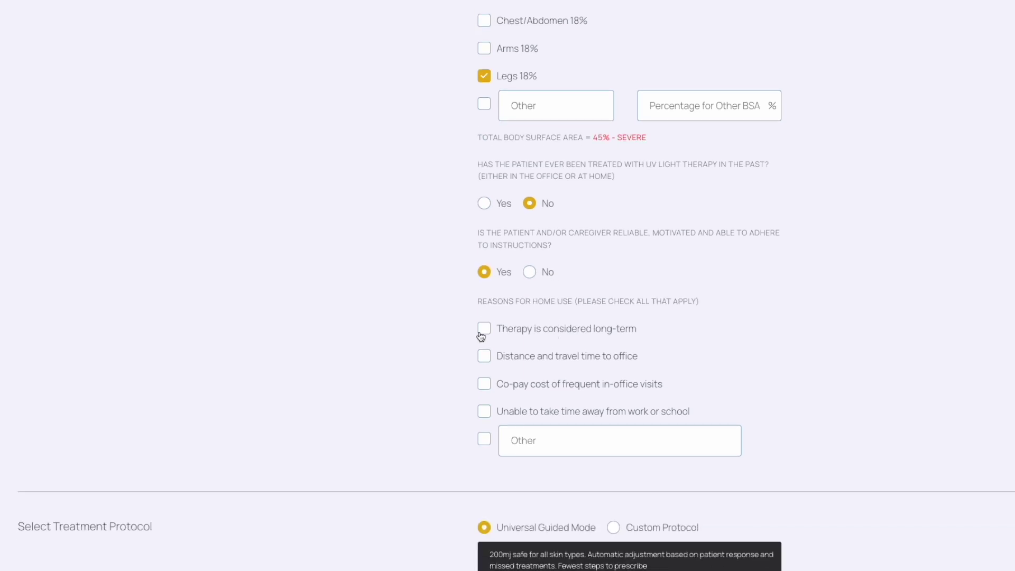
{"action": "left_click", "coordinate": [484, 329]}
{"action": "scroll", "coordinate": [522, 335], "scroll_direction": "down", "scroll_amount": 2}
{"action": "scroll", "coordinate": [521, 336], "scroll_direction": "down", "scroll_amount": 1}
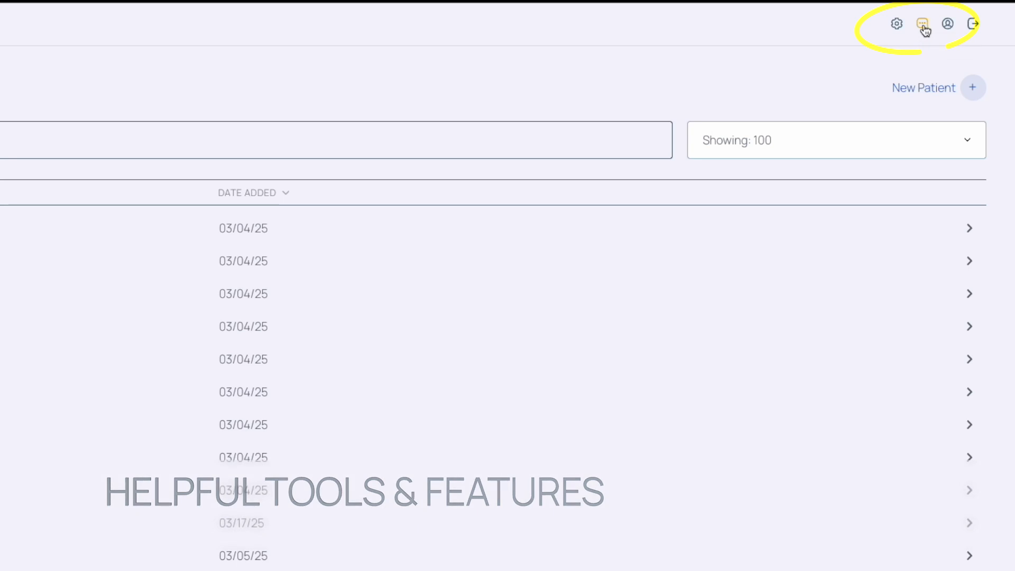
{"action": "left_click", "coordinate": [924, 25]}
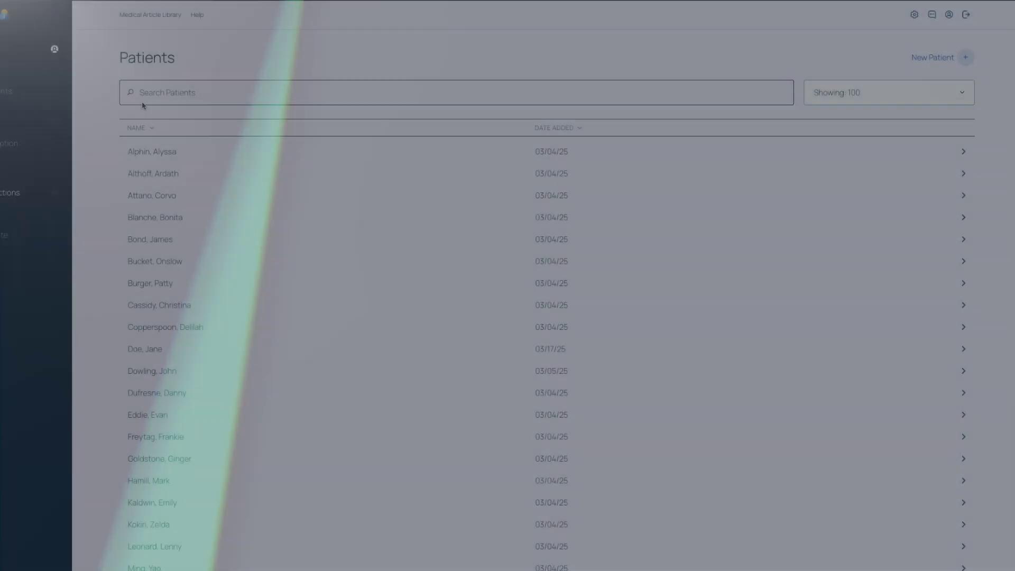
{"action": "type", "text": "alyssa"}
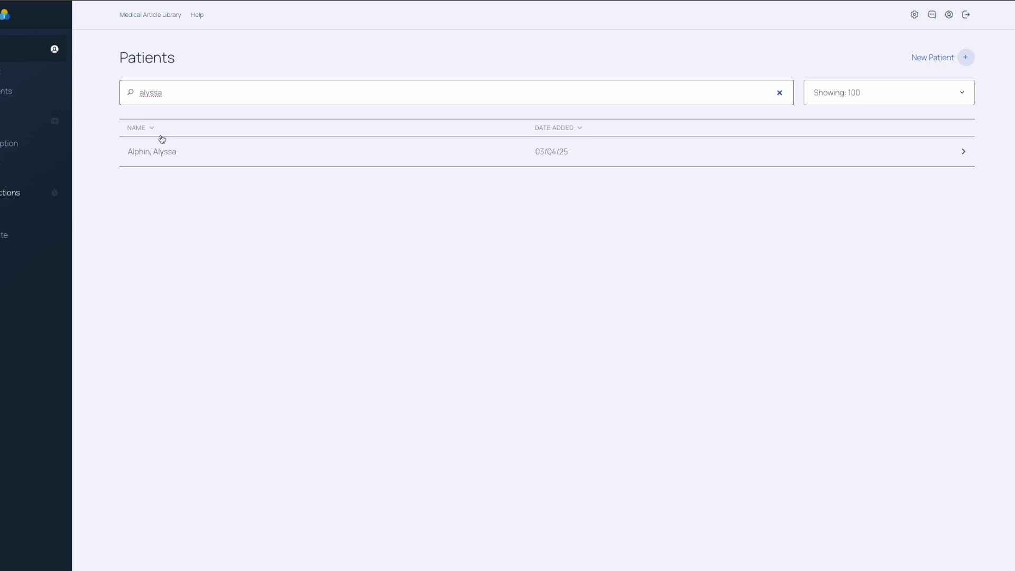
Open the patient's existing prescription and confirm a Clone & Edit duplicate.
{"action": "left_click", "coordinate": [159, 151]}
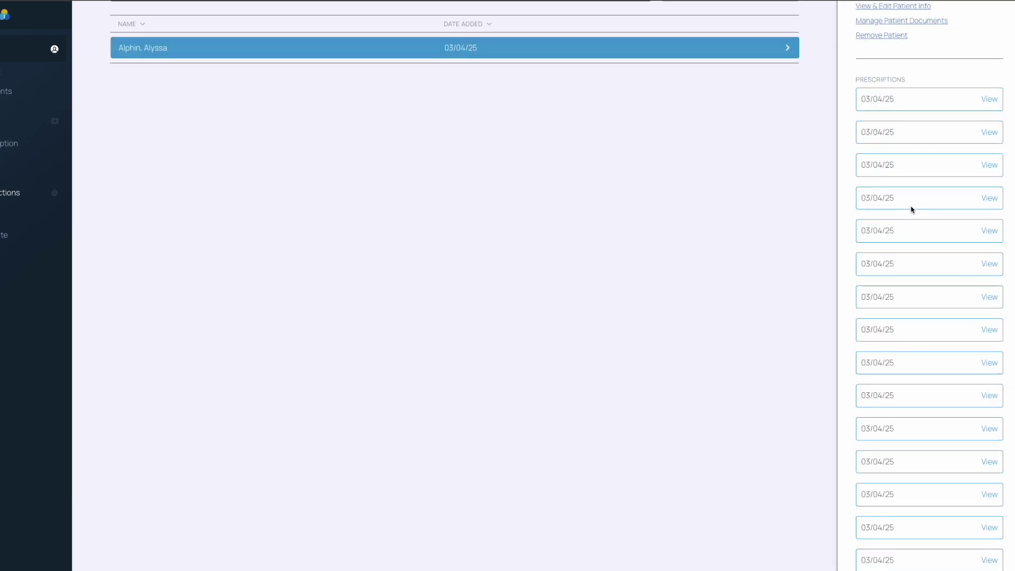
{"action": "scroll", "coordinate": [916, 317], "scroll_direction": "down", "scroll_amount": 5}
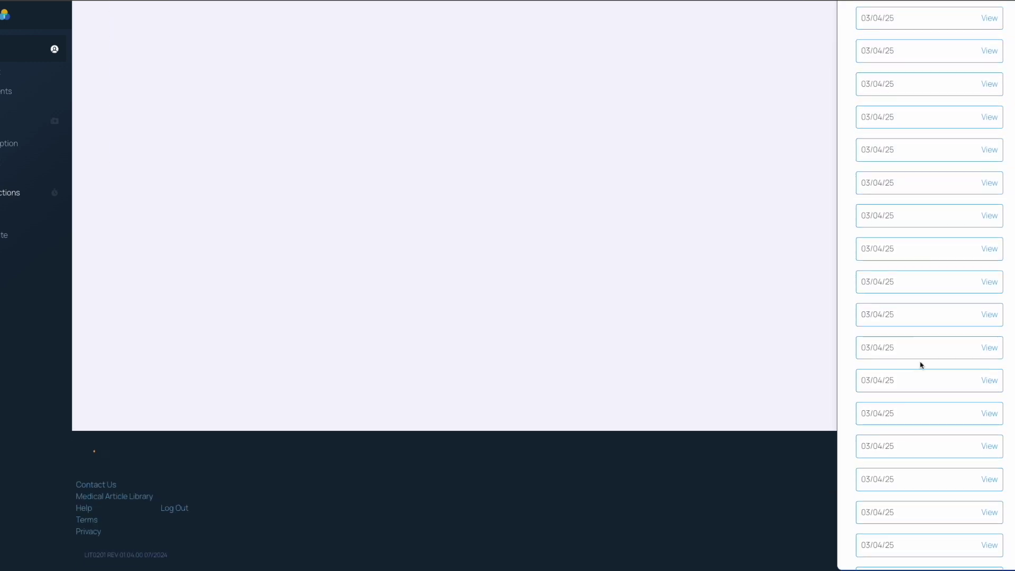
{"action": "left_click", "coordinate": [989, 547]}
{"action": "left_click", "coordinate": [585, 171]}
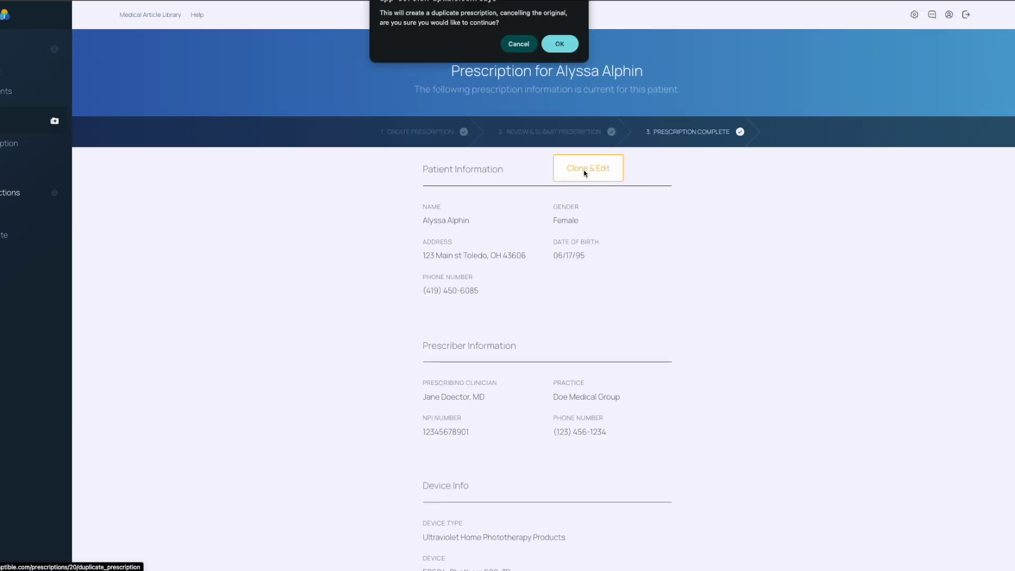
{"action": "left_click", "coordinate": [559, 44]}
{"action": "scroll", "coordinate": [499, 231], "scroll_direction": "down", "scroll_amount": 1}
{"action": "scroll", "coordinate": [521, 228], "scroll_direction": "down", "scroll_amount": 3}
{"action": "scroll", "coordinate": [521, 230], "scroll_direction": "down", "scroll_amount": 3}
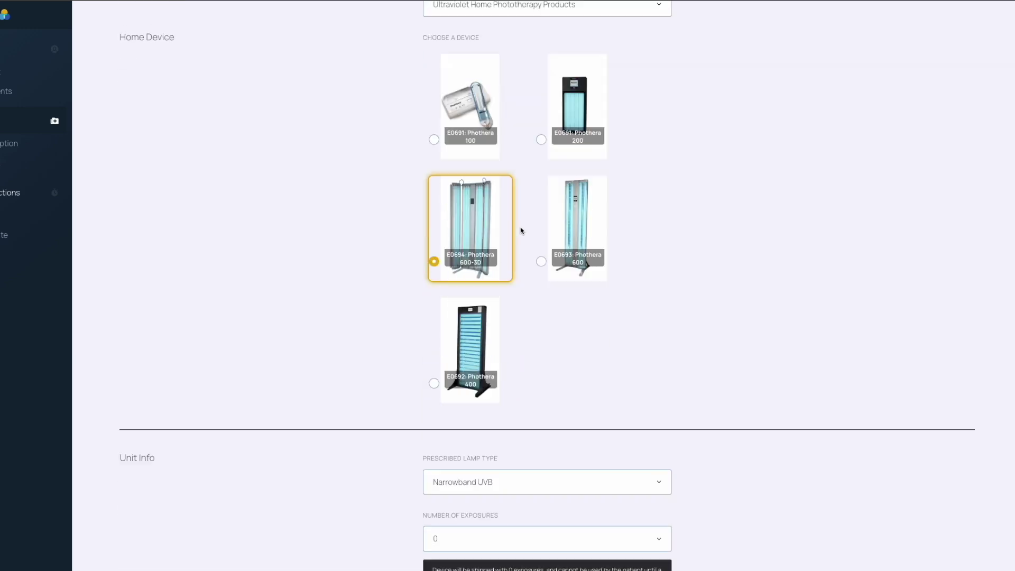
{"action": "scroll", "coordinate": [521, 230], "scroll_direction": "down", "scroll_amount": 3}
{"action": "scroll", "coordinate": [521, 227], "scroll_direction": "down", "scroll_amount": 1}
Set the number of exposures to 100 and submit the prescription.
{"action": "left_click", "coordinate": [510, 175]}
{"action": "left_click", "coordinate": [494, 198]}
{"action": "scroll", "coordinate": [613, 207], "scroll_direction": "down", "scroll_amount": 2}
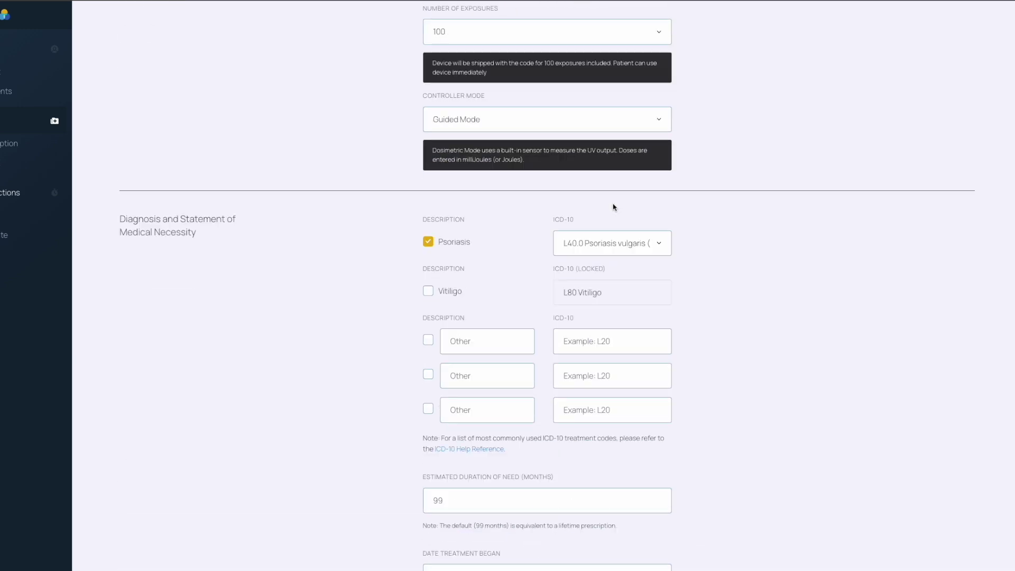
{"action": "scroll", "coordinate": [613, 207], "scroll_direction": "down", "scroll_amount": 5}
{"action": "scroll", "coordinate": [608, 206], "scroll_direction": "down", "scroll_amount": 3}
{"action": "scroll", "coordinate": [608, 207], "scroll_direction": "down", "scroll_amount": 2}
{"action": "left_click", "coordinate": [566, 388]}
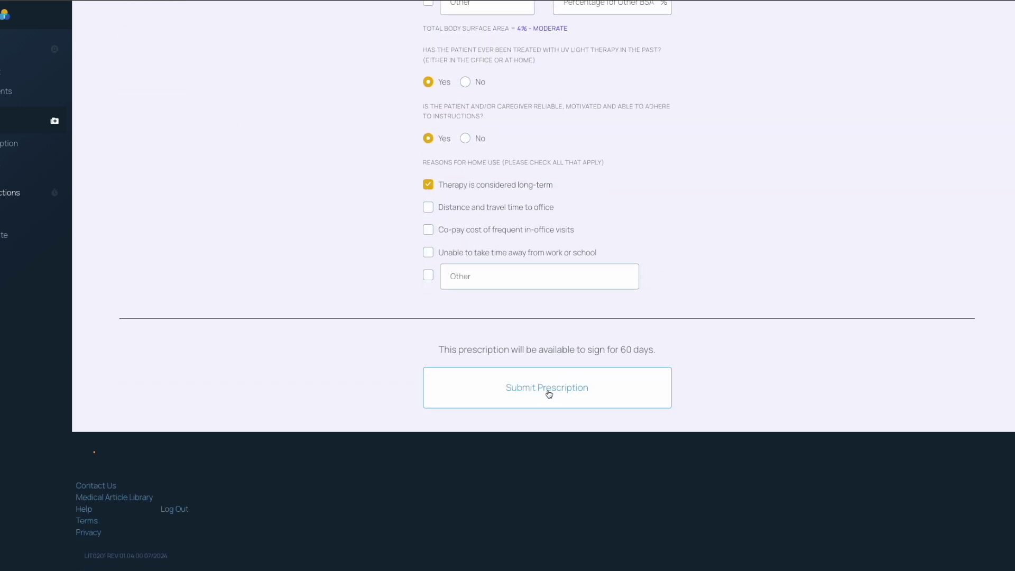